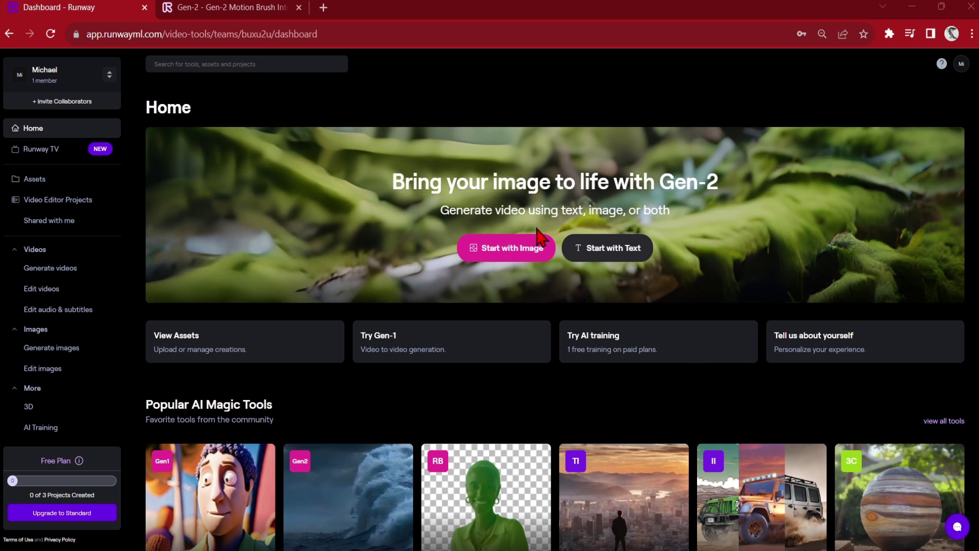
Load the mall PNG as the Gen-2 starting image and paint motion over the walkway and shoppers.
left_click(521, 250)
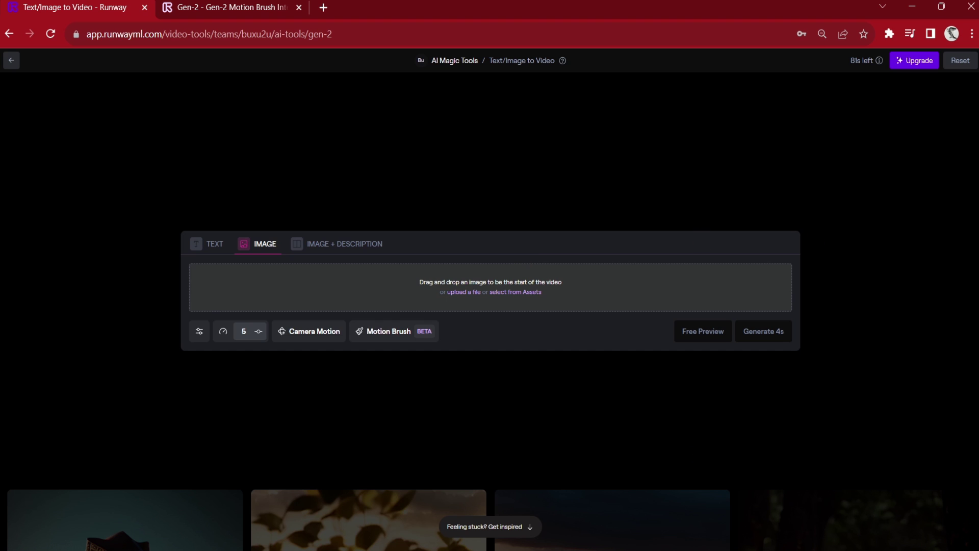
mouse_move(968, 51)
left_mouse_down()
mouse_move(613, 137)
mouse_move(518, 304)
left_mouse_up()
left_click(420, 333)
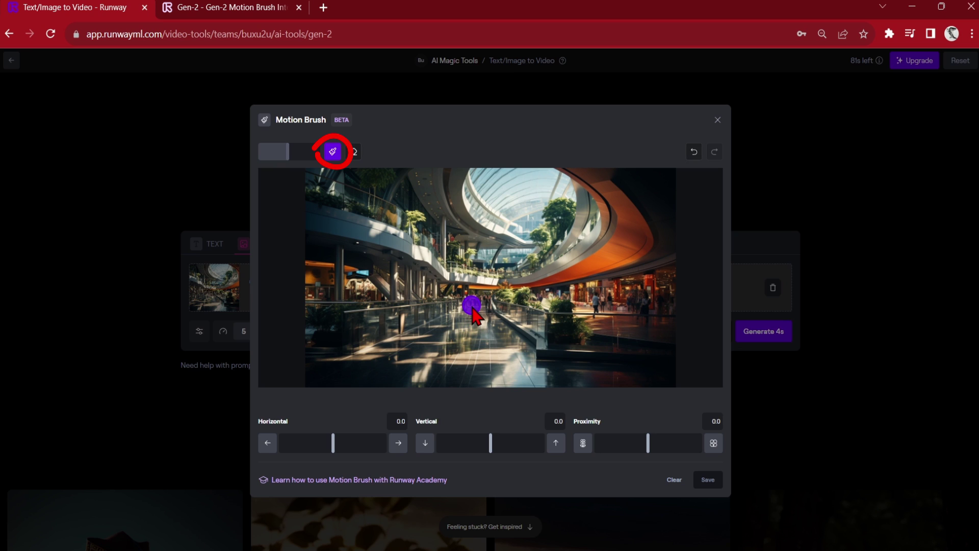
left_click_drag(482, 302, 457, 320)
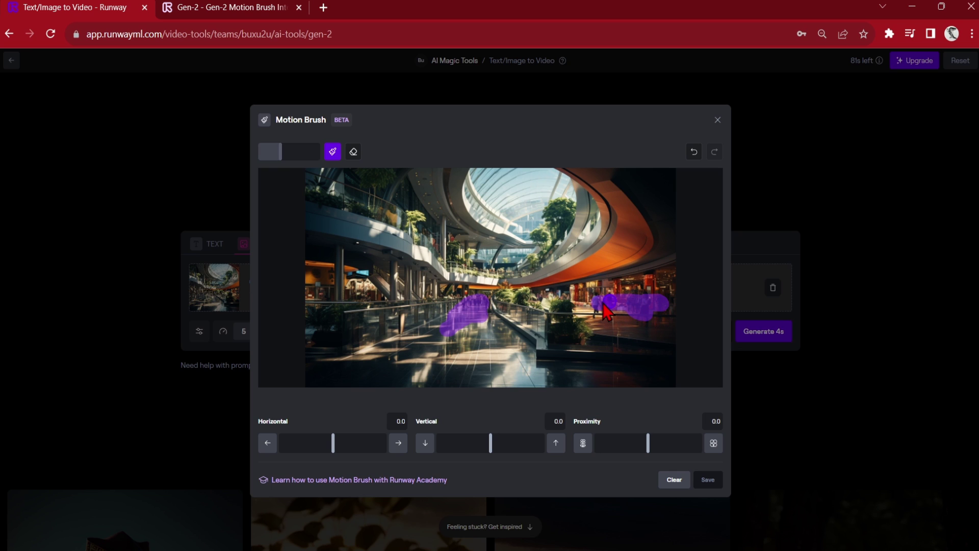
left_click_drag(602, 304, 586, 305)
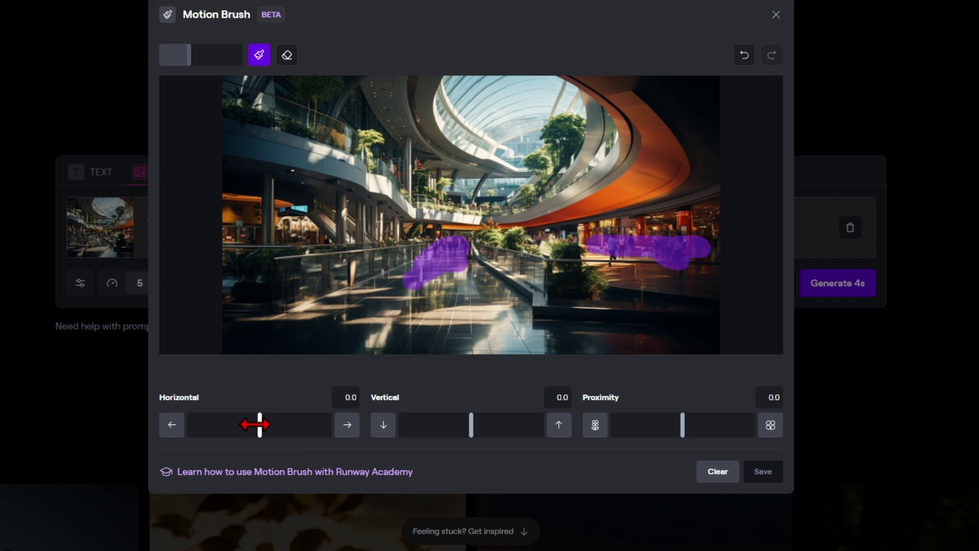
Set the painted crowd's motion to Horizontal -3.1, Vertical 0.1 and Proximity 4.1.
left_click_drag(260, 424, 238, 428)
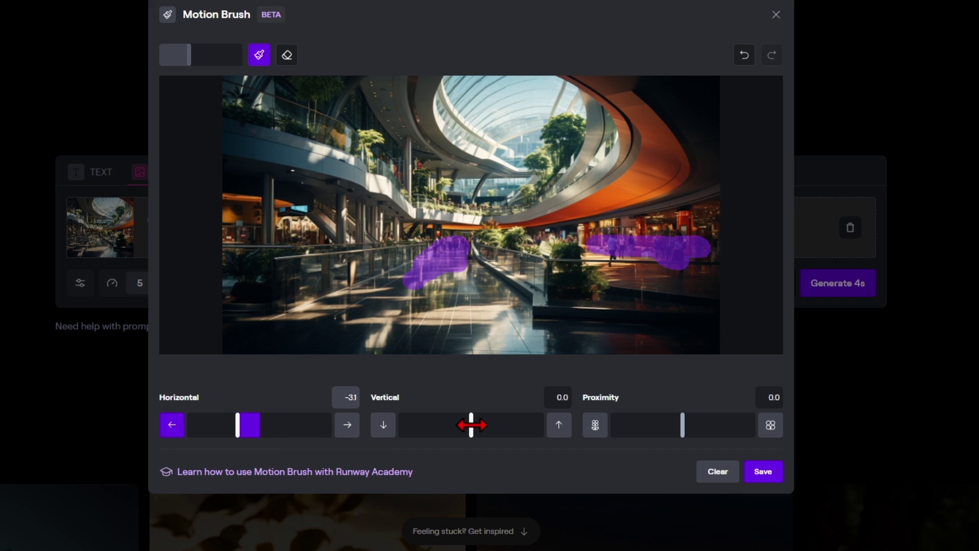
mouse_move(475, 419)
left_mouse_down()
mouse_move(437, 419)
mouse_move(498, 419)
mouse_move(472, 419)
left_mouse_up()
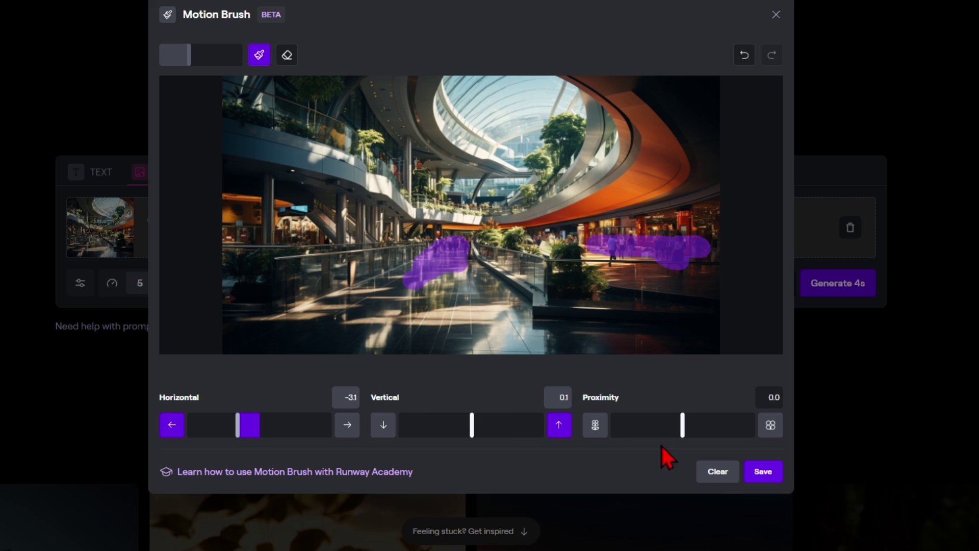
left_click_drag(683, 429, 712, 433)
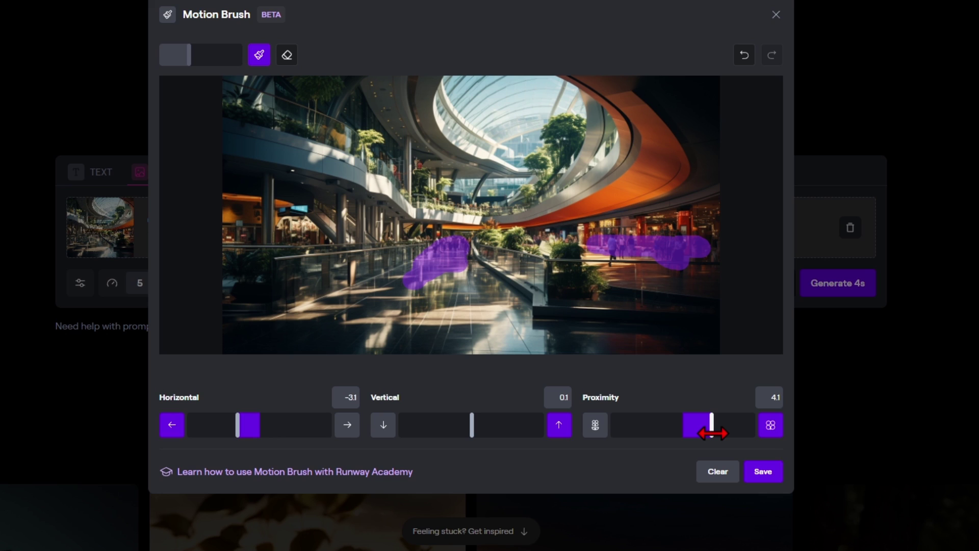
Save the motion settings and generate a 4-second mall clip with the prompt 'people walking'.
left_click(763, 471)
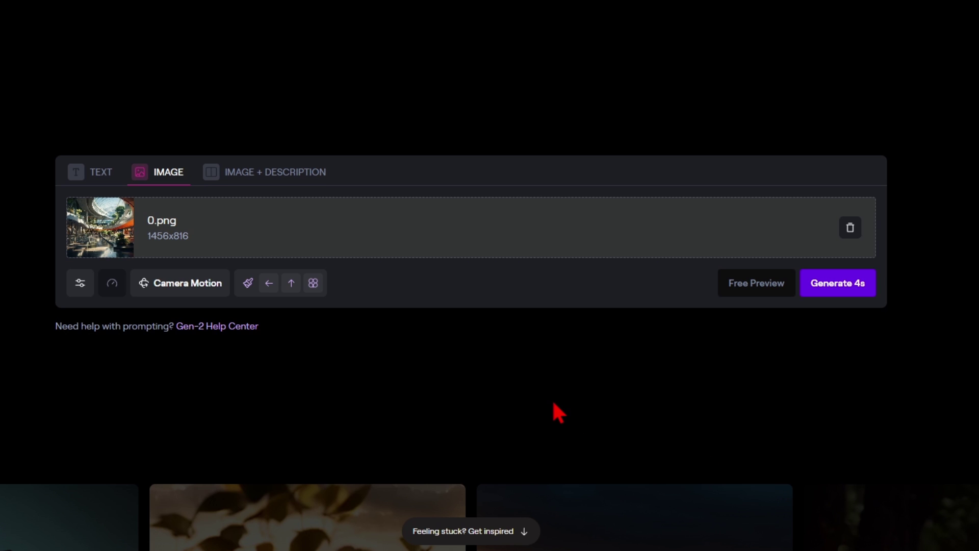
left_click(265, 171)
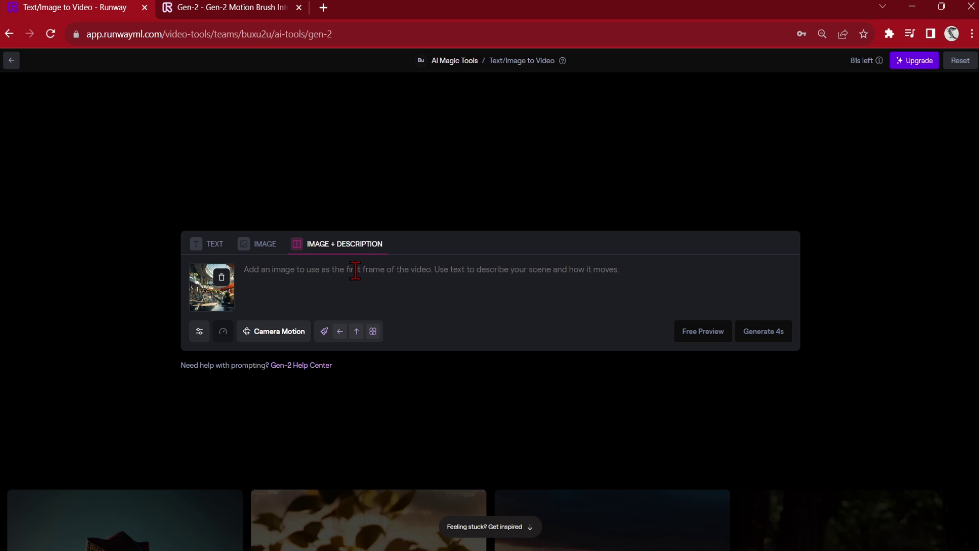
type("people walking")
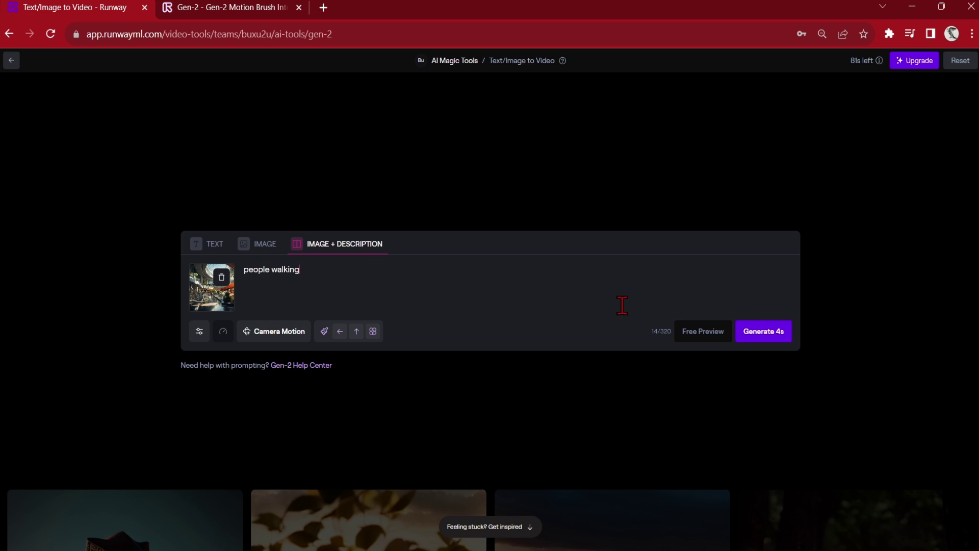
left_click(763, 332)
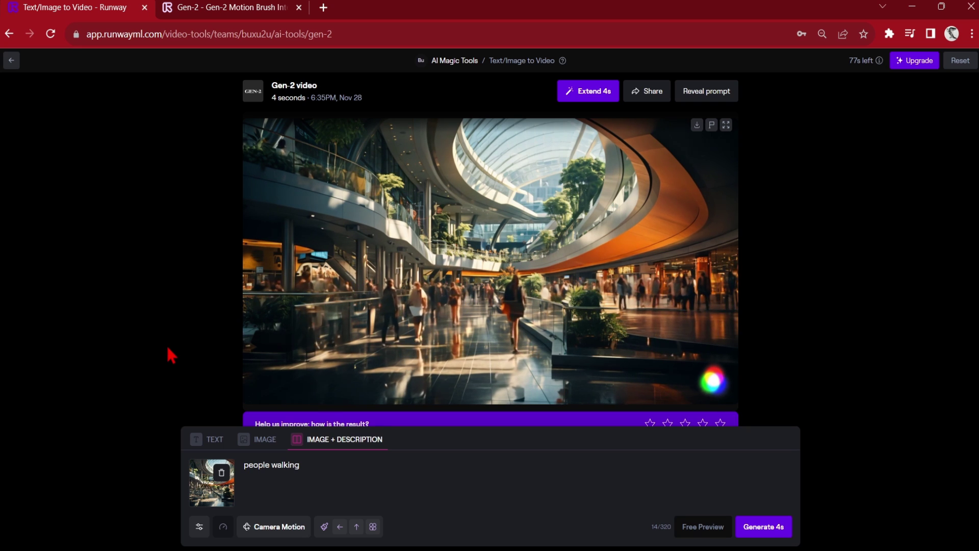
Change the crowd's motion brush Proximity to -5.3 for a third mall clip version.
mouse_move(487, 333)
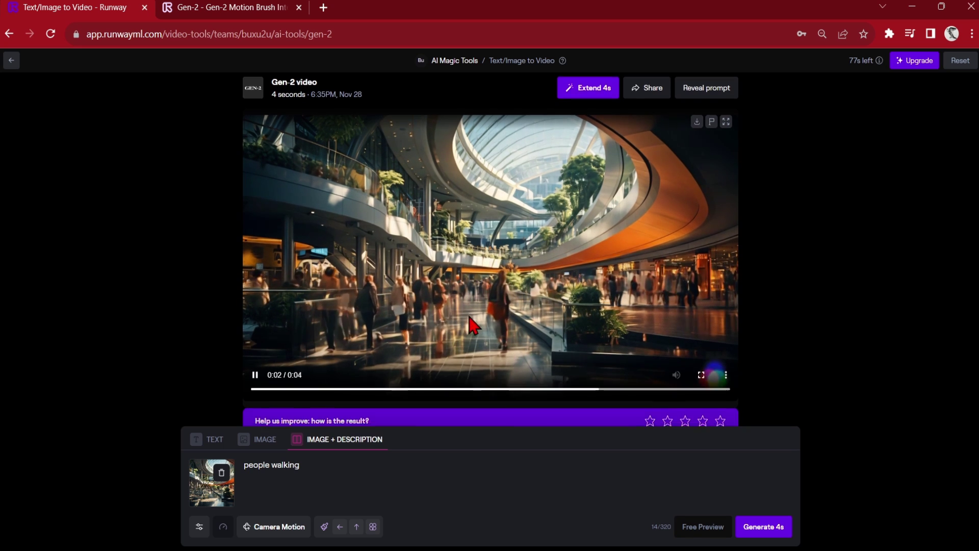
scroll(467, 346, "down", 1)
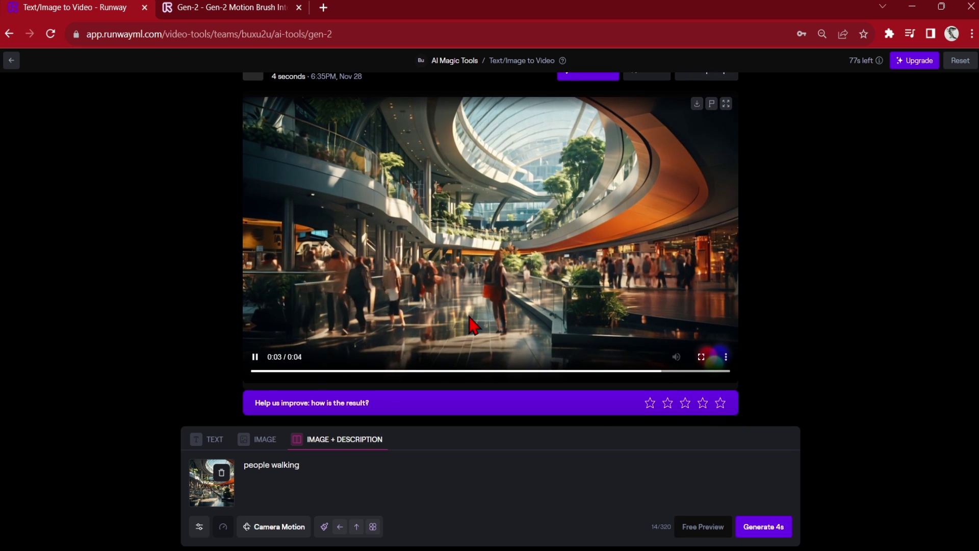
left_click(261, 440)
left_click(316, 443)
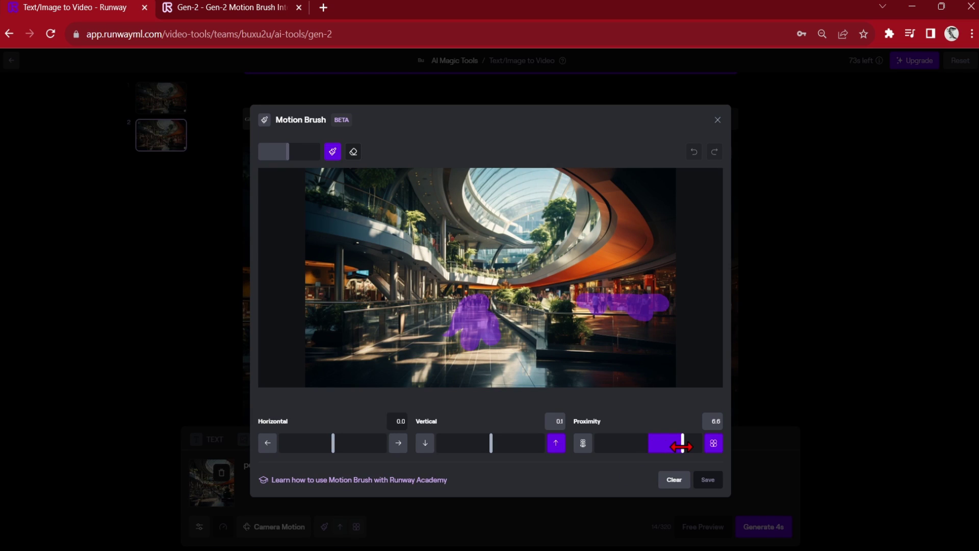
left_click_drag(682, 447, 622, 446)
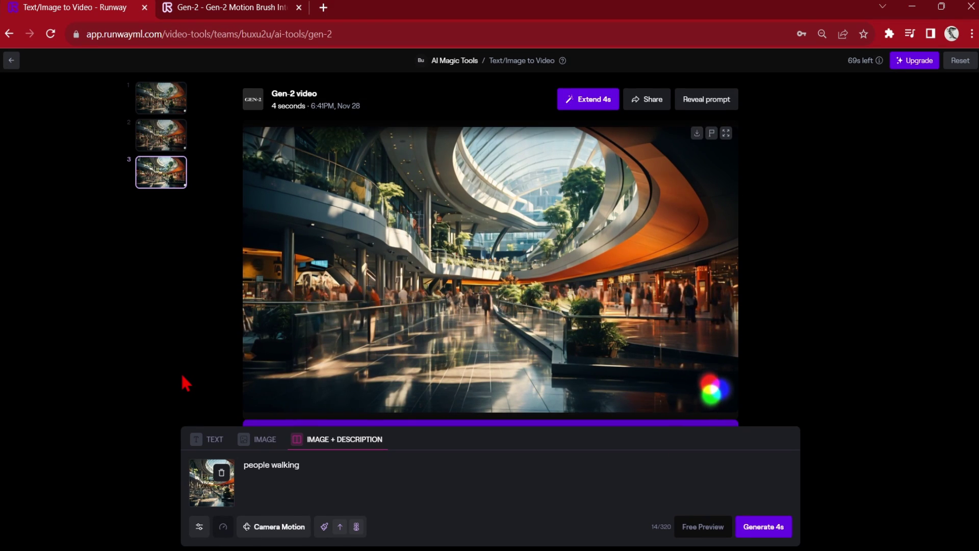
Paint motion over the desert render's sky clouds and set Horizontal motion to -4.6.
mouse_move(573, 384)
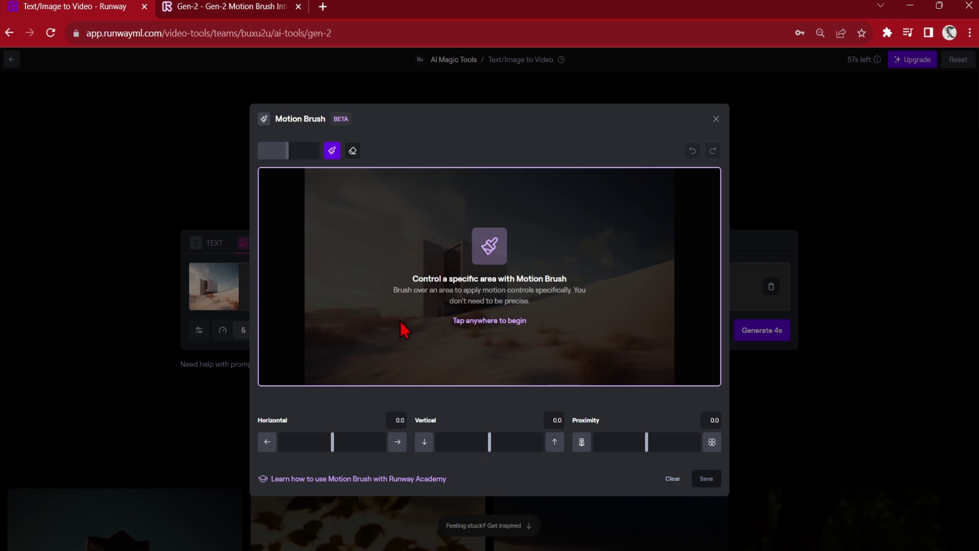
left_click(426, 273)
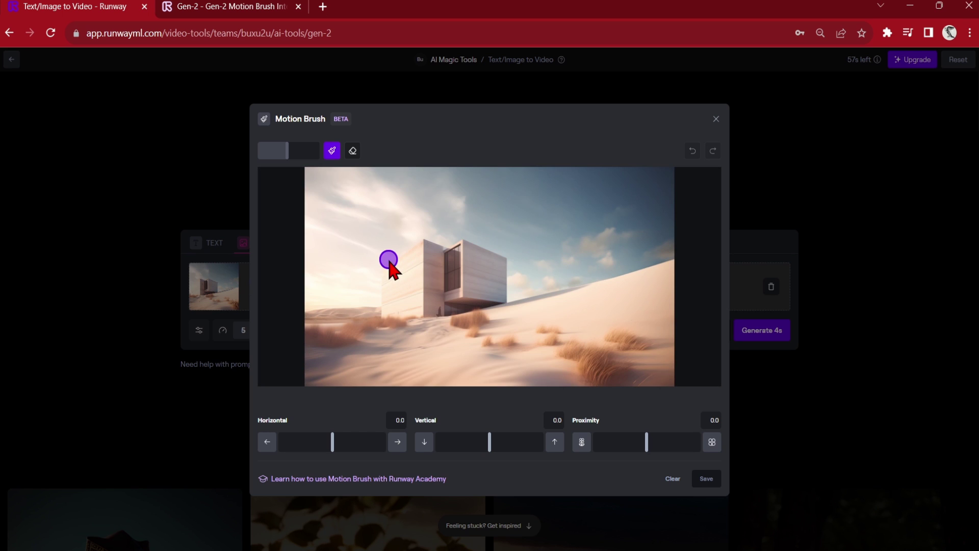
mouse_move(339, 179)
left_mouse_down()
mouse_move(400, 224)
mouse_move(415, 222)
mouse_move(369, 192)
mouse_move(419, 224)
left_mouse_up()
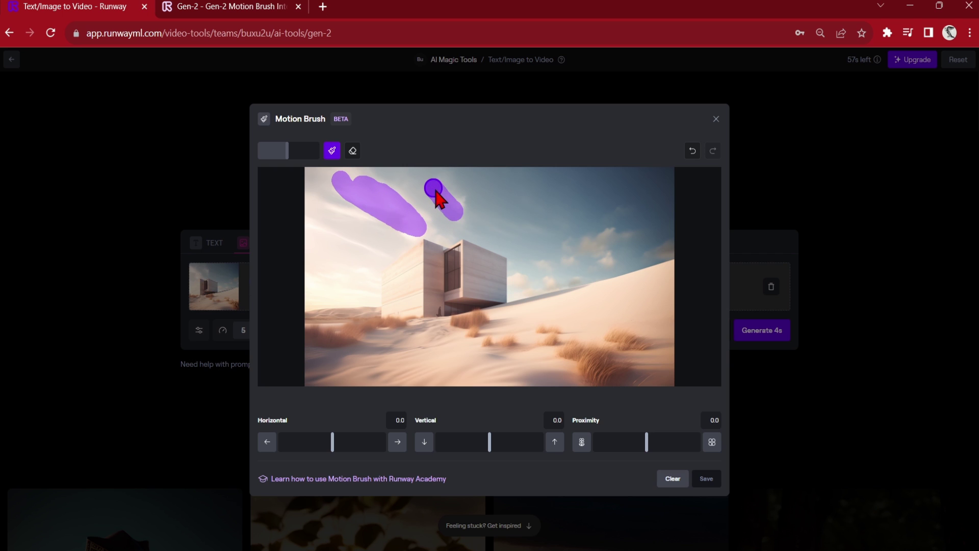
left_click_drag(431, 187, 504, 235)
mouse_move(365, 243)
left_mouse_down()
mouse_move(324, 217)
mouse_move(358, 272)
mouse_move(331, 260)
left_mouse_up()
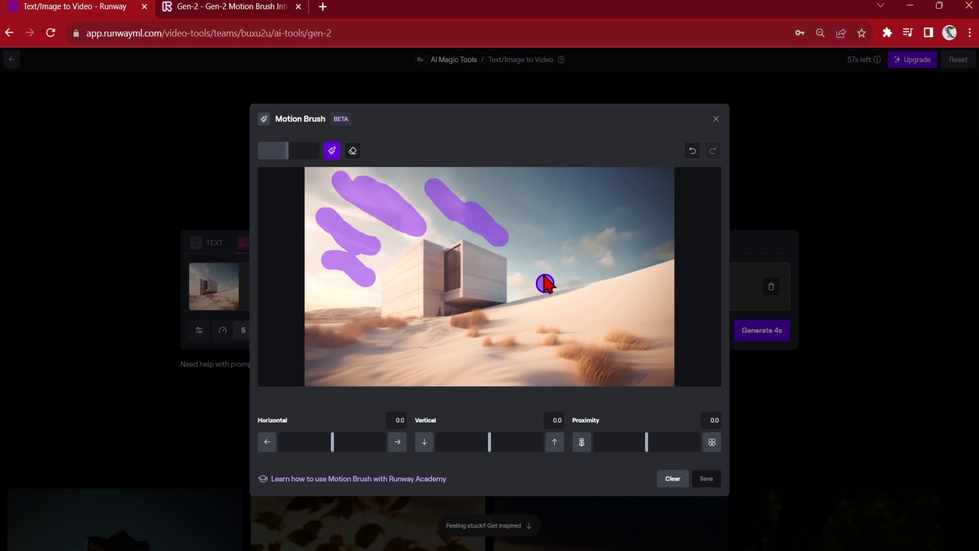
mouse_move(546, 280)
left_mouse_down()
mouse_move(520, 264)
mouse_move(546, 273)
left_mouse_up()
mouse_move(538, 230)
left_mouse_down()
mouse_move(586, 266)
mouse_move(605, 259)
mouse_move(609, 234)
mouse_move(663, 244)
left_mouse_up()
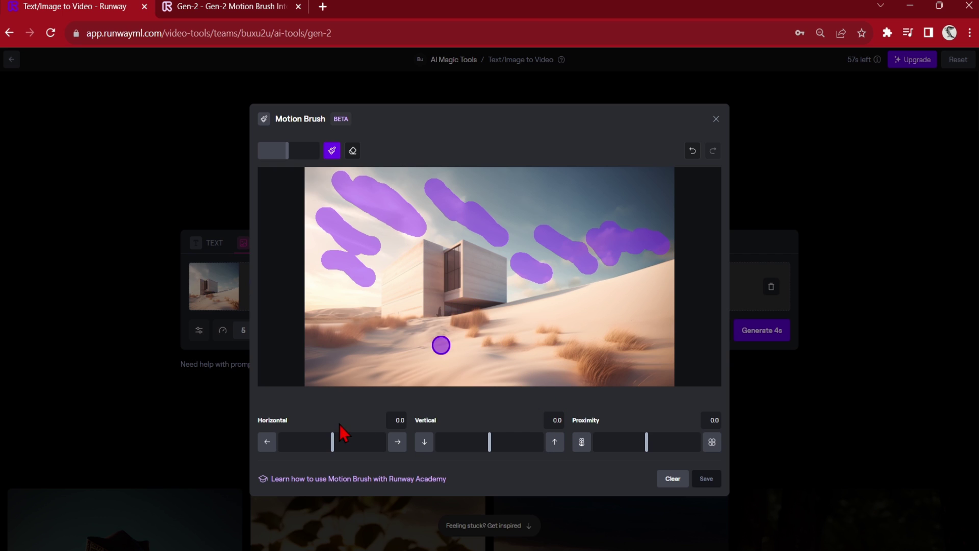
left_click_drag(333, 449, 318, 450)
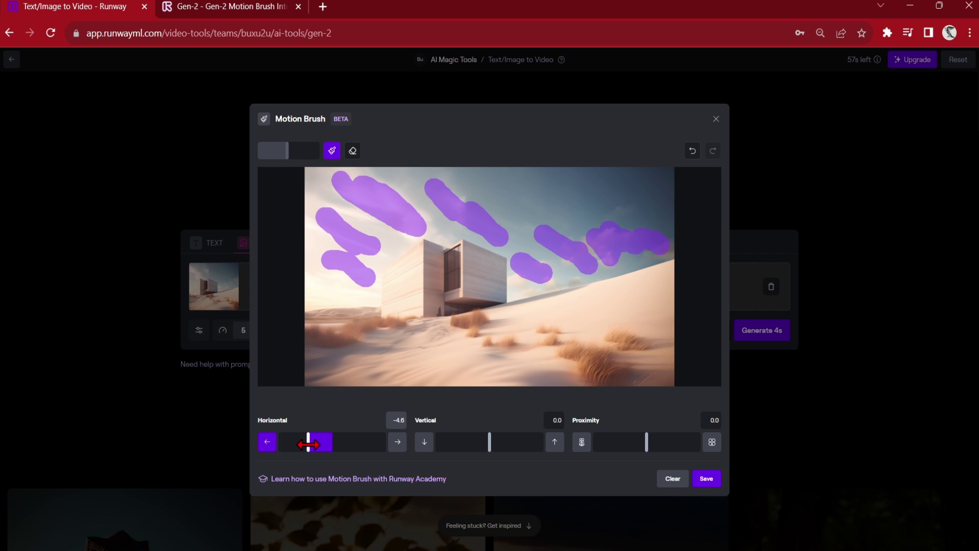
Save the cloud motion, generate the 4-second 'clouds moving' desert clip and play it.
left_click(711, 482)
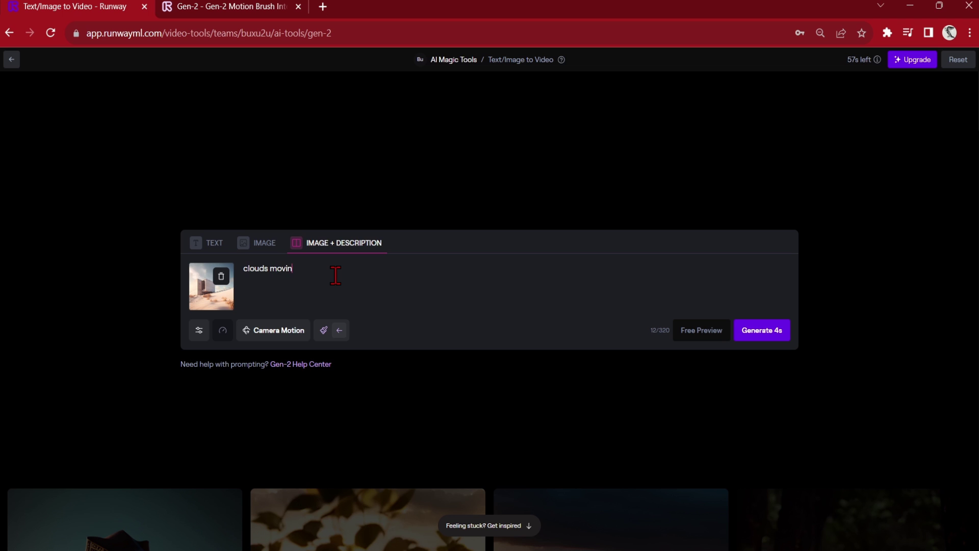
left_click(773, 339)
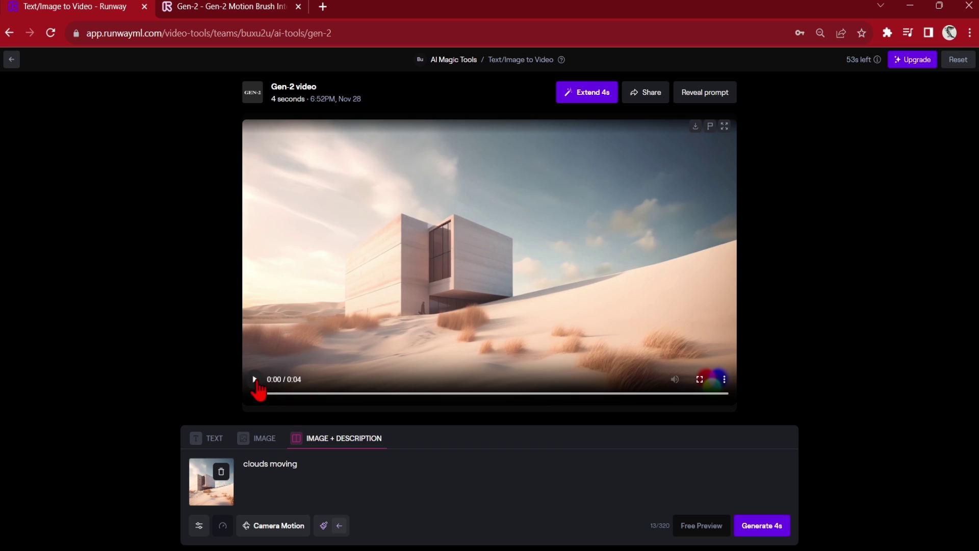
left_click(255, 380)
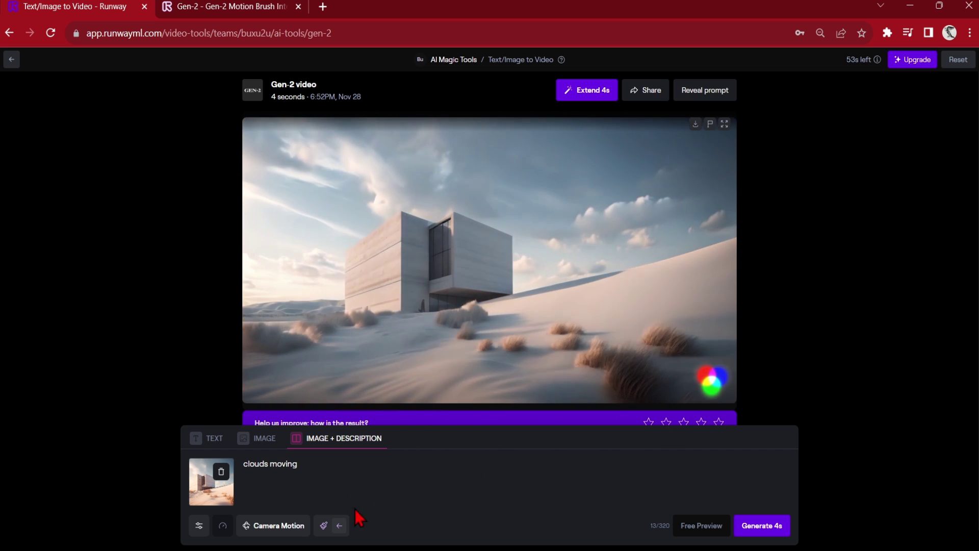
Add a right-sky cloud stroke, erase parts of two strokes, and save Horizontal motion at -2.5.
left_click(323, 526)
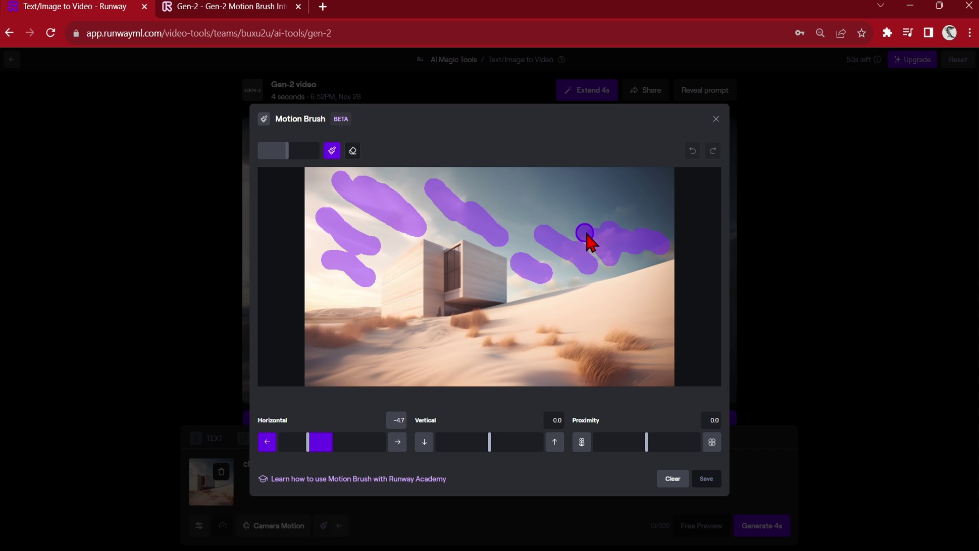
mouse_move(581, 220)
left_mouse_down()
mouse_move(571, 209)
mouse_move(619, 220)
left_mouse_up()
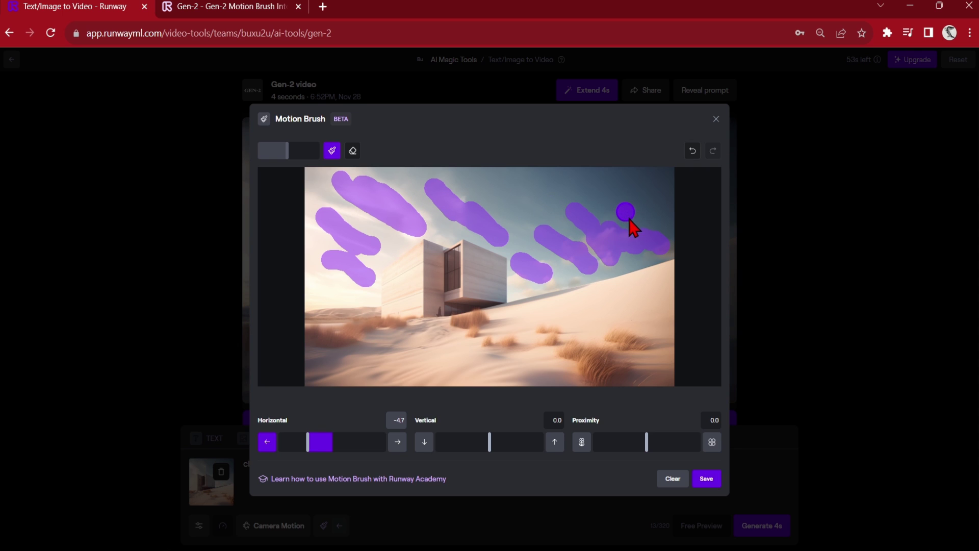
left_click(353, 150)
mouse_move(365, 187)
left_mouse_down()
mouse_move(408, 212)
mouse_move(373, 171)
mouse_move(431, 230)
mouse_move(405, 239)
left_mouse_up()
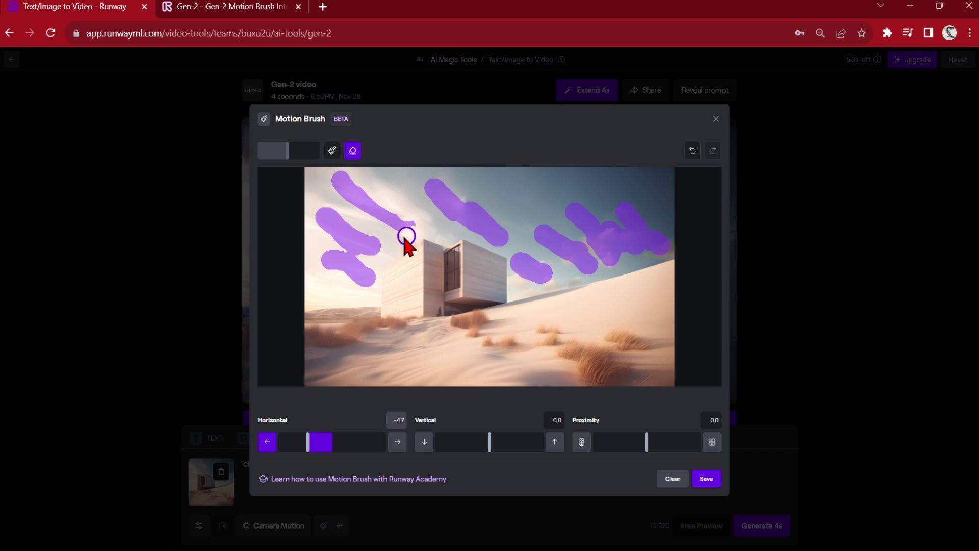
mouse_move(469, 201)
left_mouse_down()
mouse_move(505, 233)
mouse_move(492, 252)
left_mouse_up()
left_click_drag(332, 451, 325, 450)
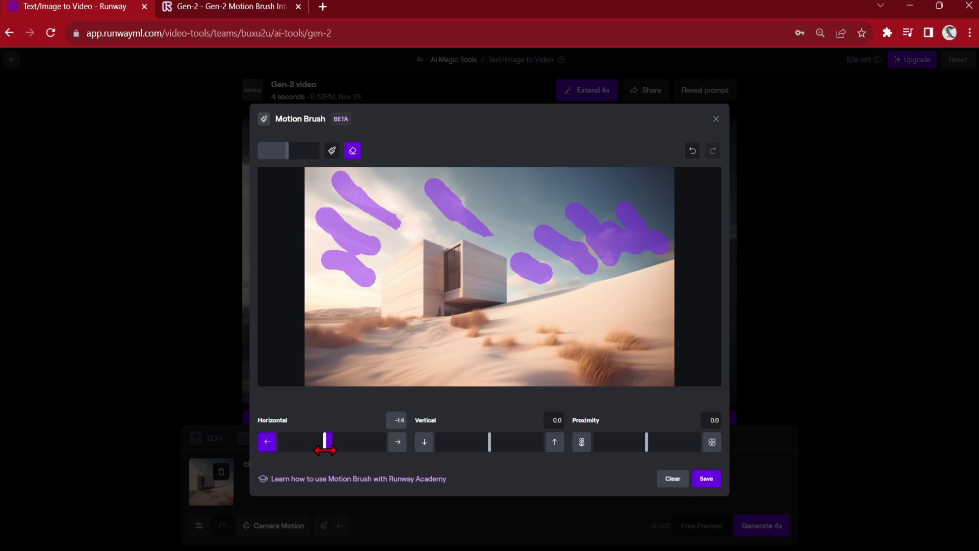
left_click(707, 478)
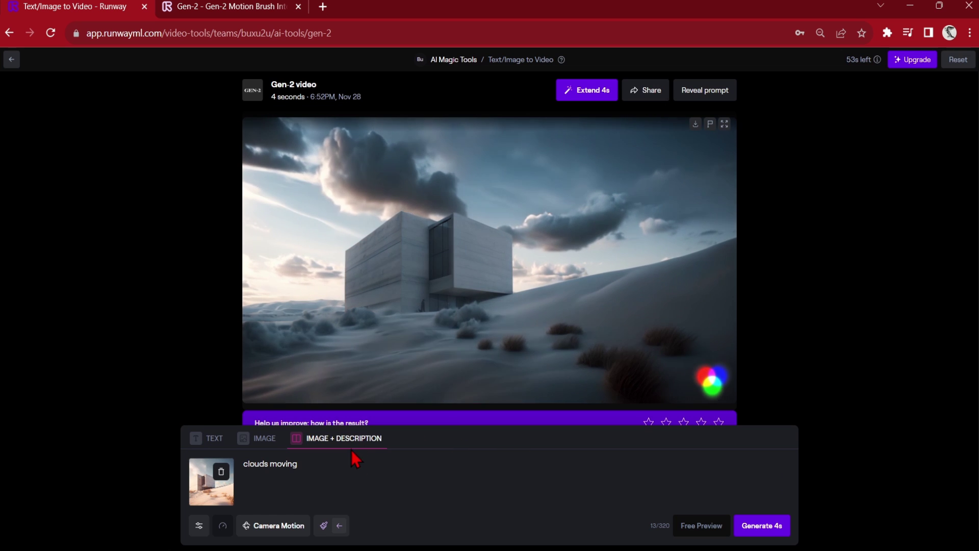
Change the prompt to 'clouds moving gently', regenerate the desert clip and play it.
left_click(323, 463)
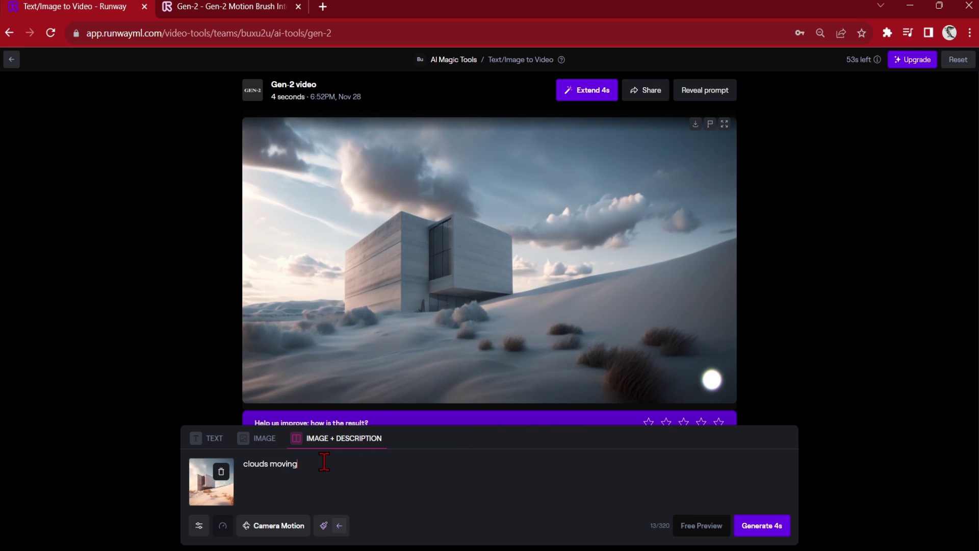
type("gently")
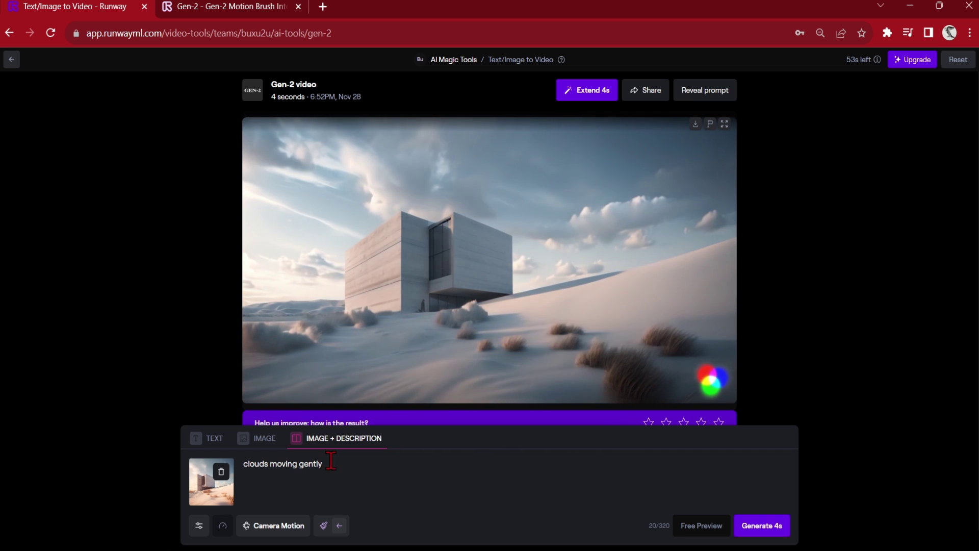
left_click(773, 526)
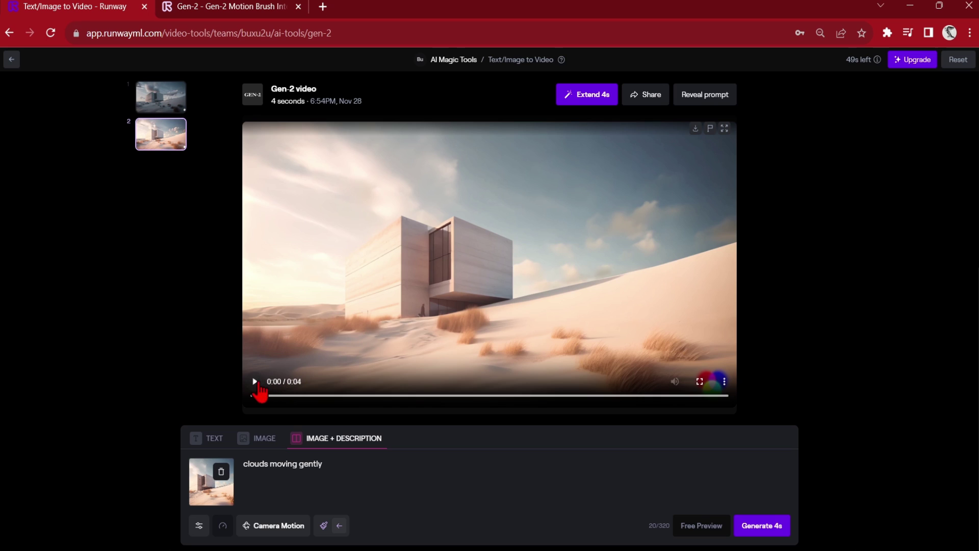
left_click(254, 382)
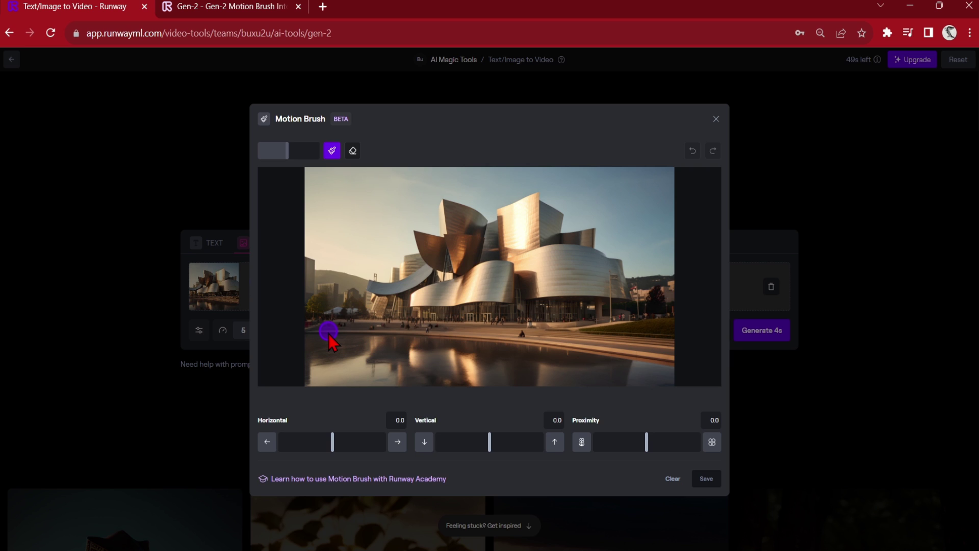
Paint motion across the reflecting pool and save Horizontal motion at 1.7.
left_click_drag(323, 357, 651, 381)
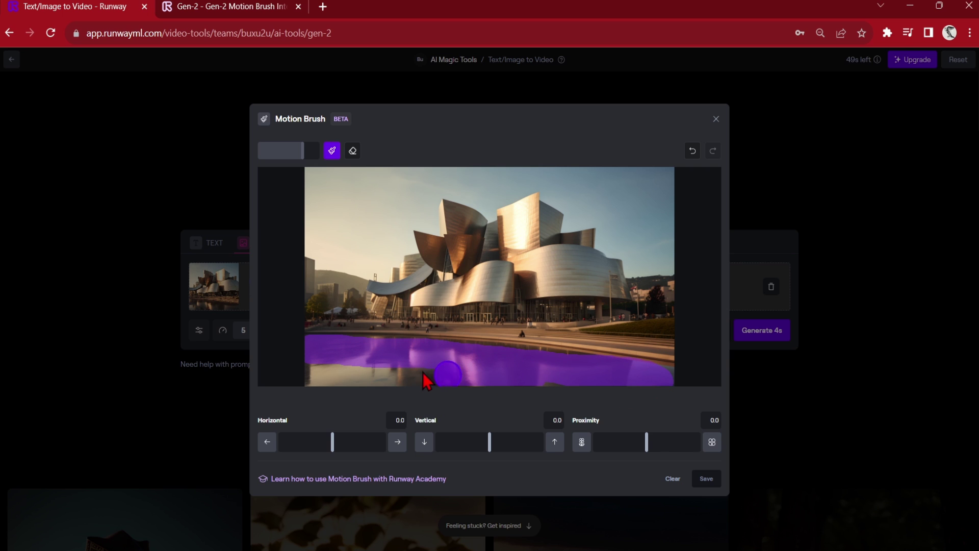
mouse_move(423, 372)
left_mouse_down()
mouse_move(345, 363)
mouse_move(297, 372)
left_mouse_up()
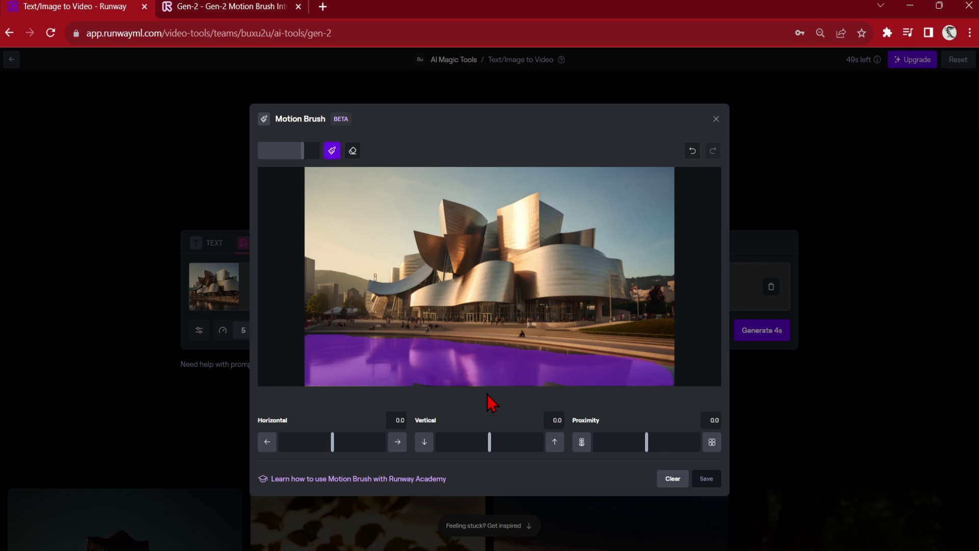
left_click_drag(332, 442, 341, 446)
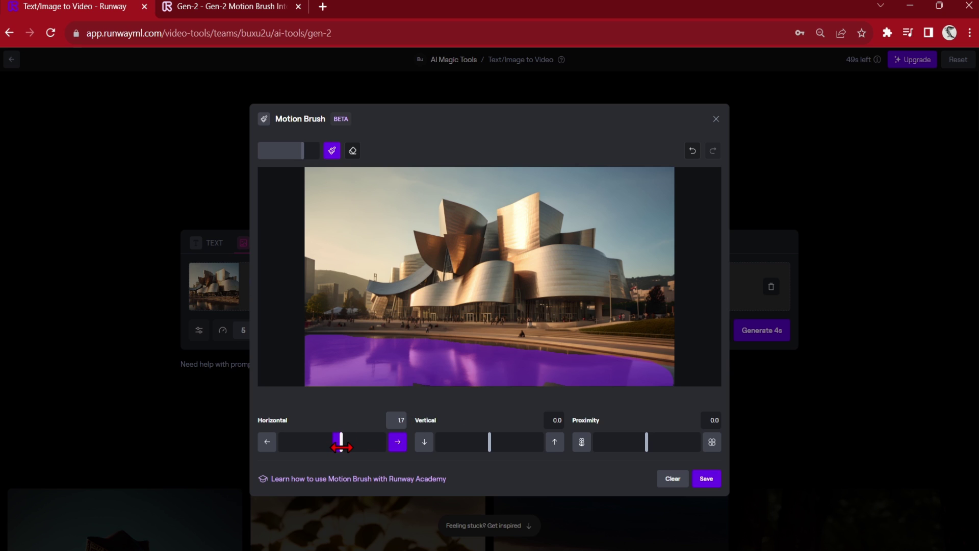
left_click(707, 479)
Generate a 4-second clip with the prompt 'gentle water ripple'.
left_click(350, 244)
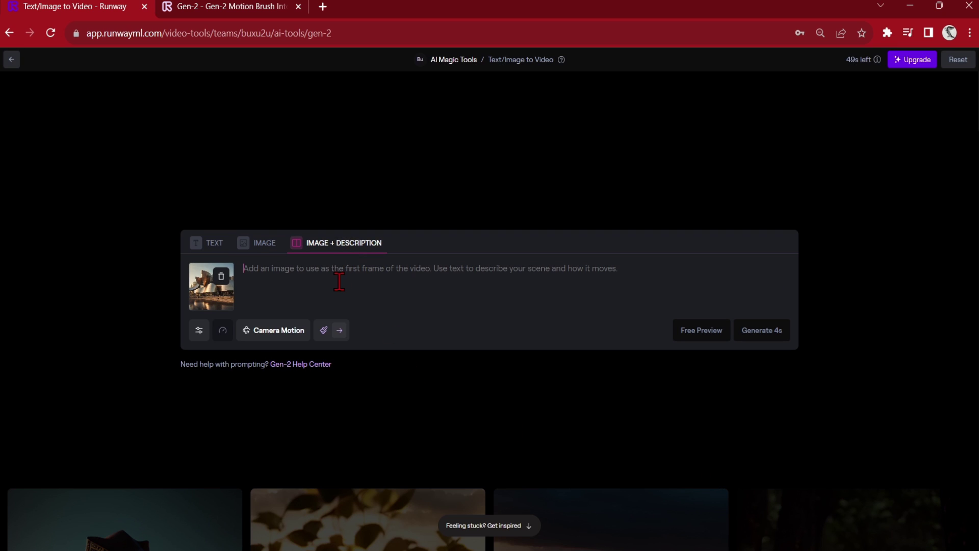
type("gentle wate ripple")
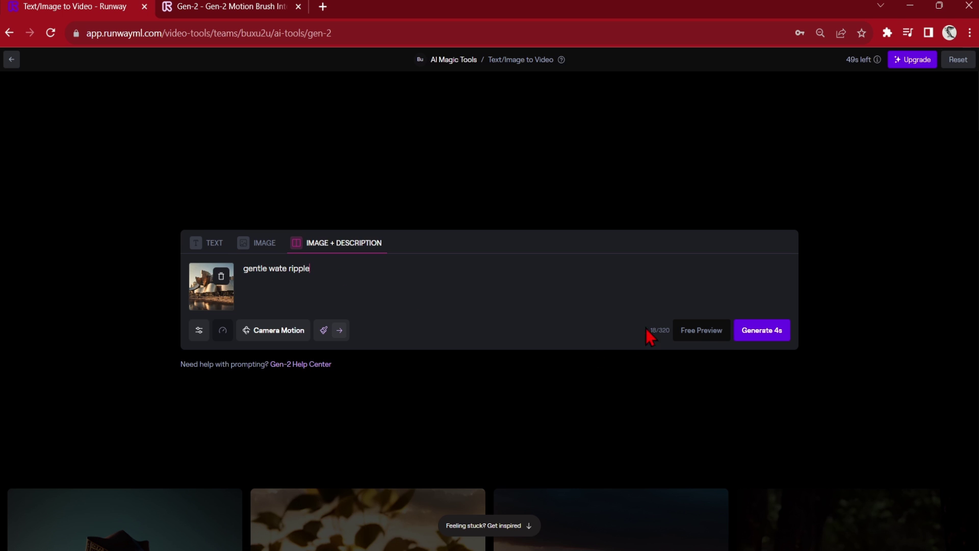
left_click(765, 329)
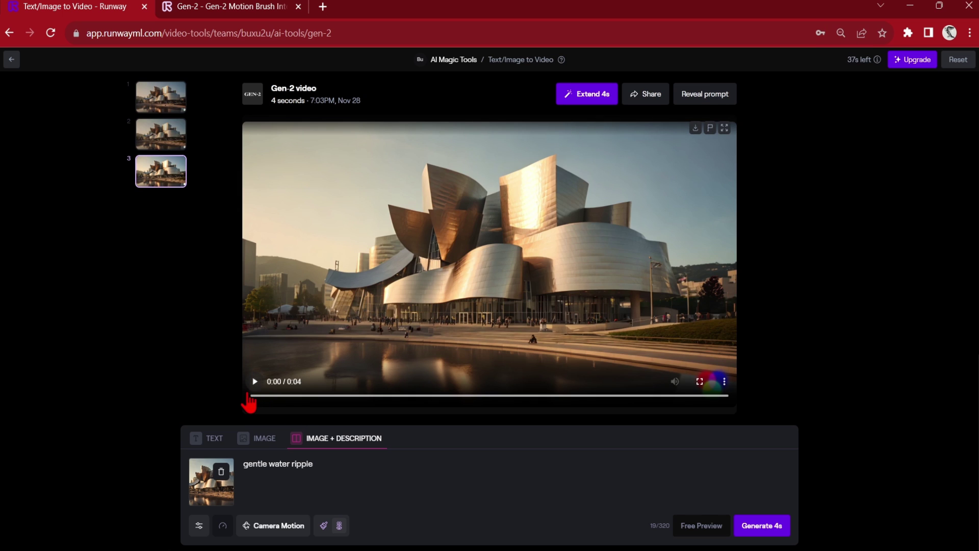
left_click(254, 382)
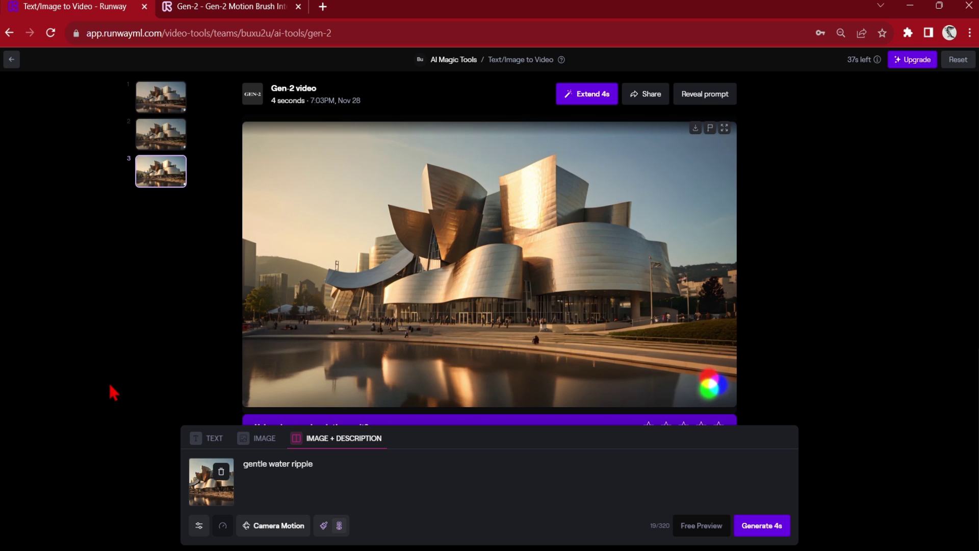
mouse_move(273, 399)
mouse_move(715, 314)
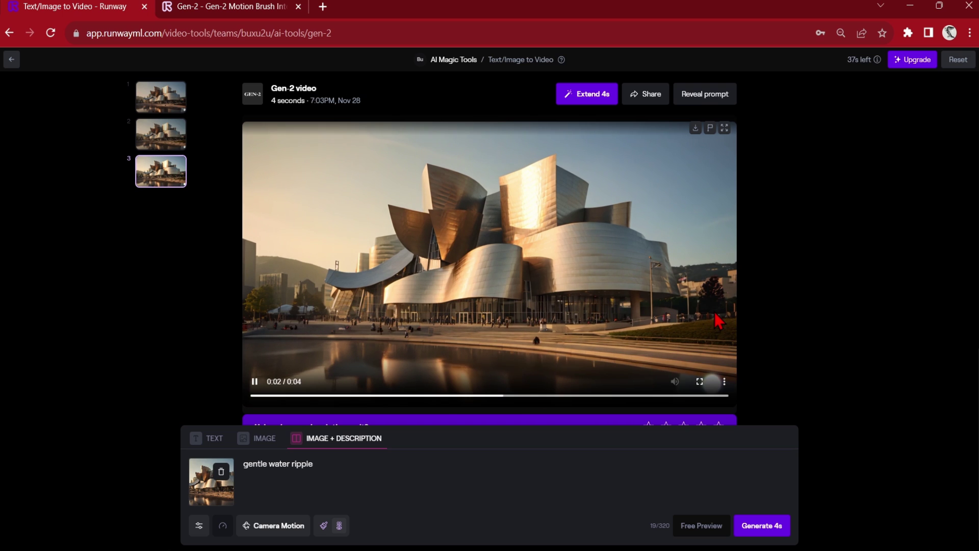